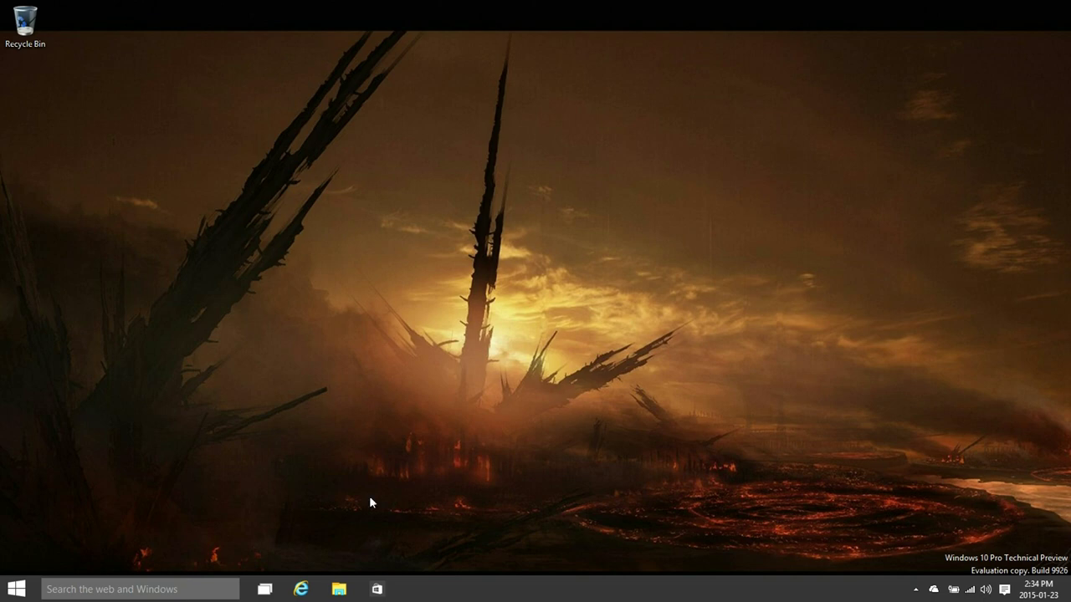
Open Cortana from the taskbar search box; it says it can't help in this region.
{"action": "left_click", "coordinate": [185, 588]}
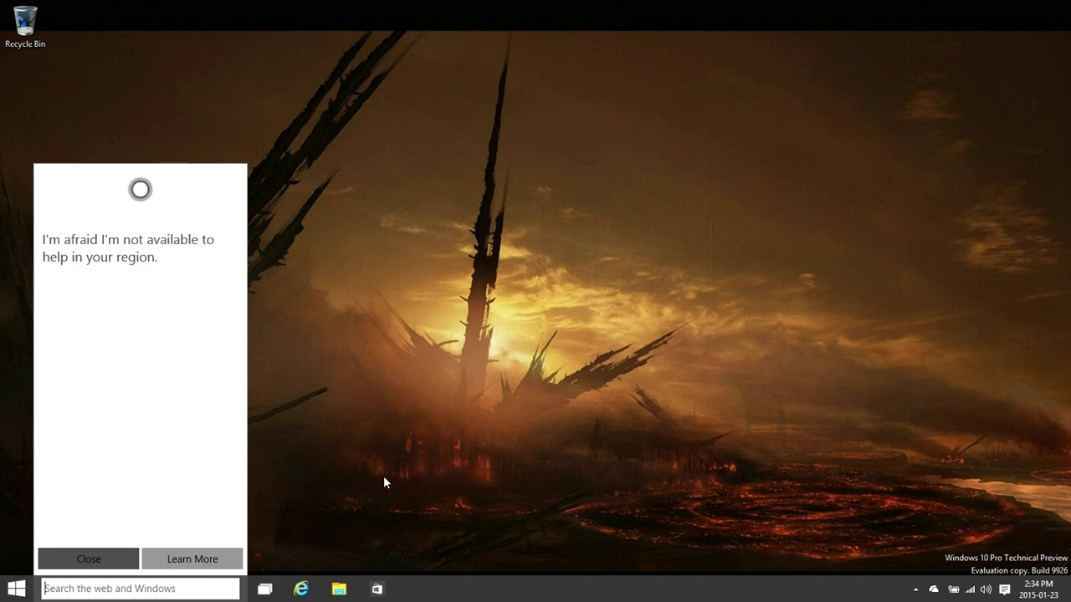
Open the System page through File Explorer's This PC > System properties.
{"action": "left_click", "coordinate": [339, 589]}
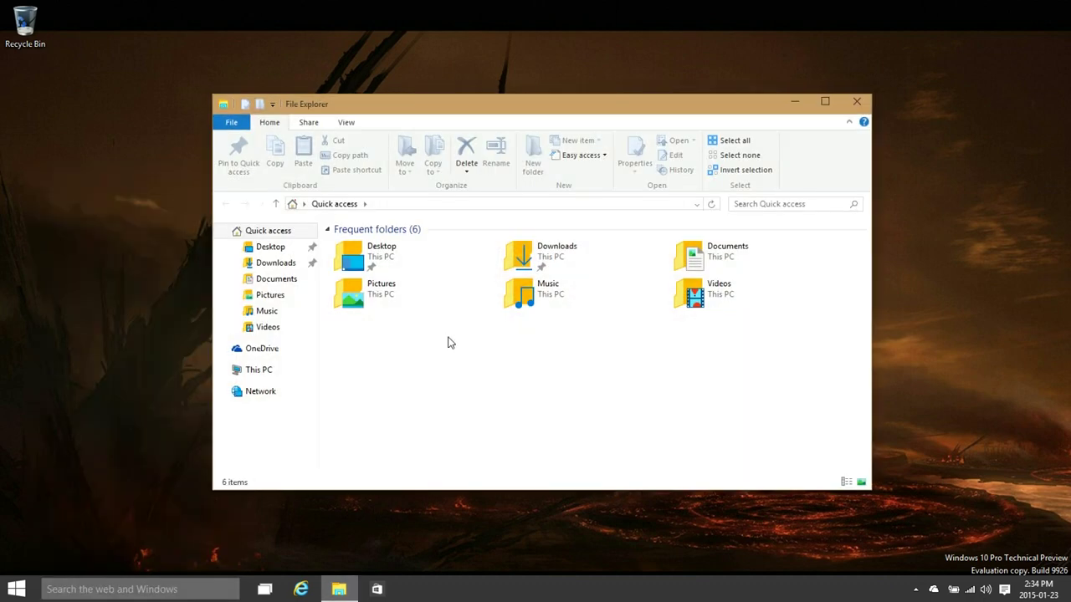
{"action": "left_click", "coordinate": [295, 371]}
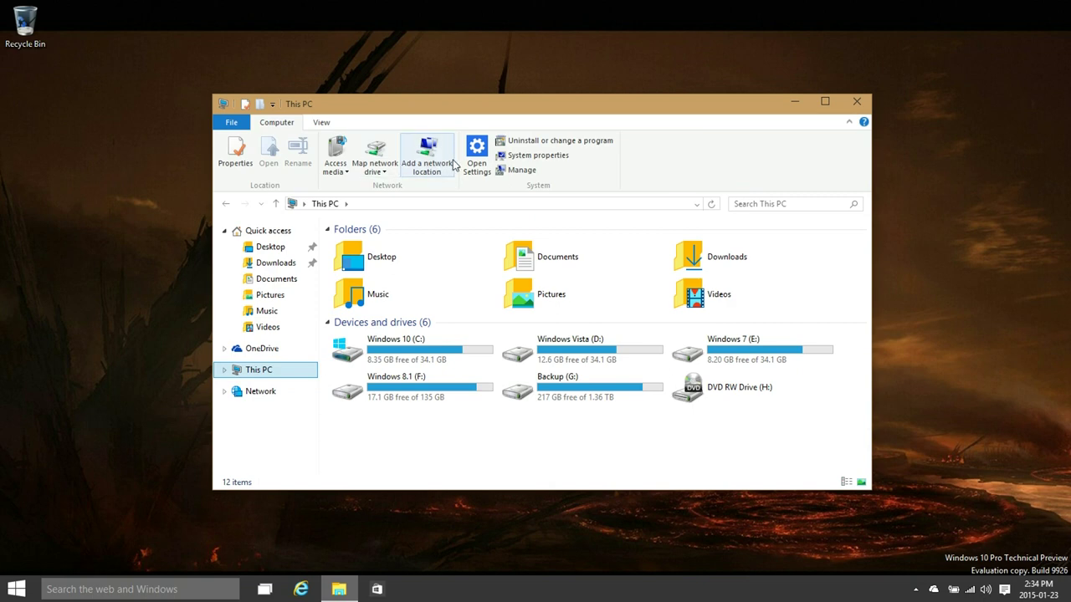
{"action": "left_click", "coordinate": [512, 156]}
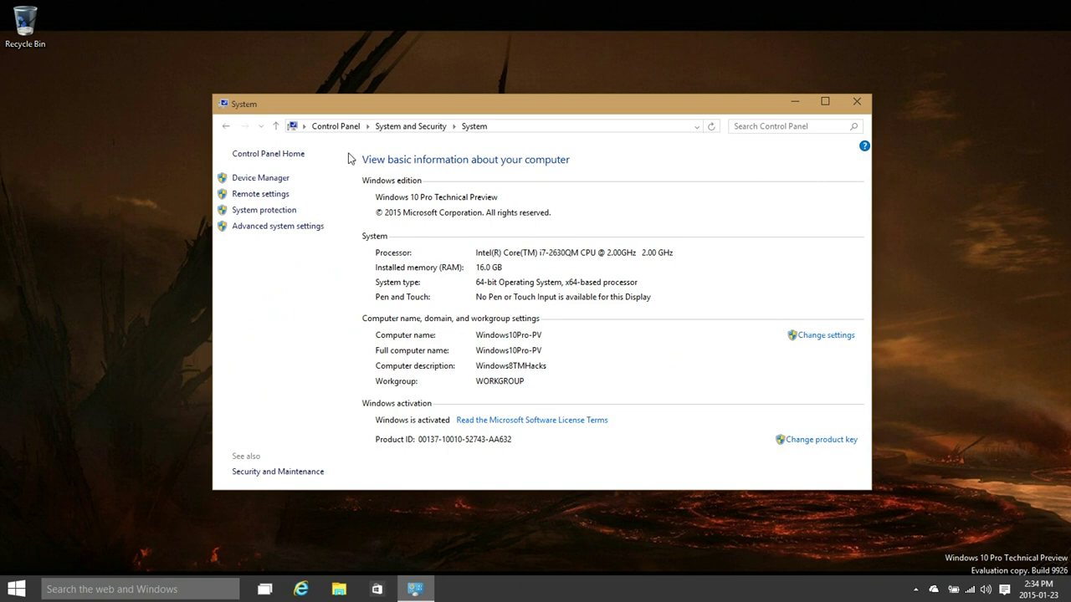
Find Region with a 'reg' search and change its home location to United States.
{"action": "left_click", "coordinate": [342, 132]}
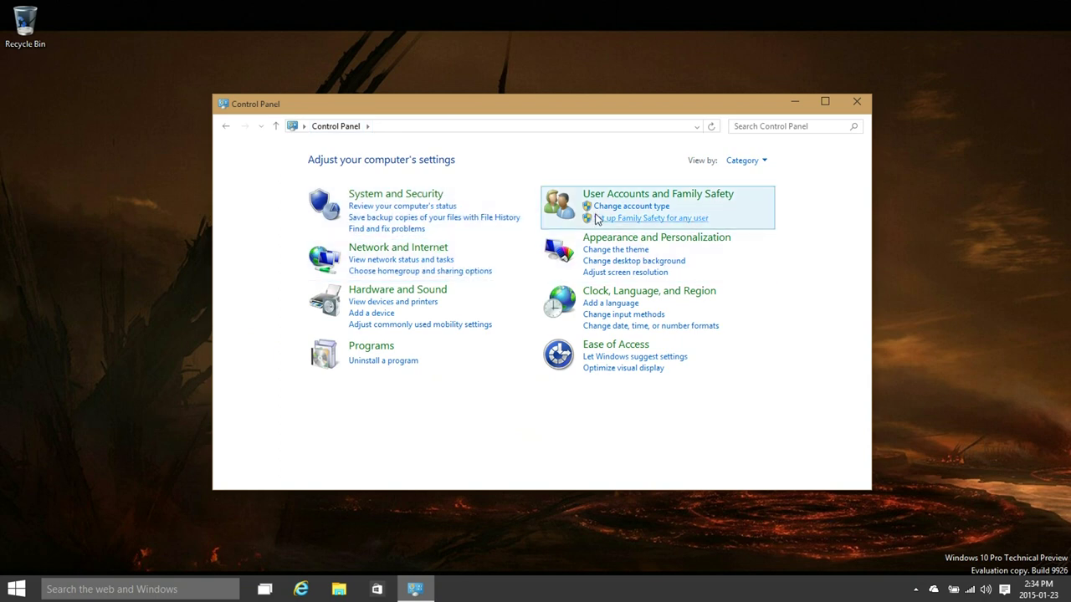
{"action": "type", "text": "re"}
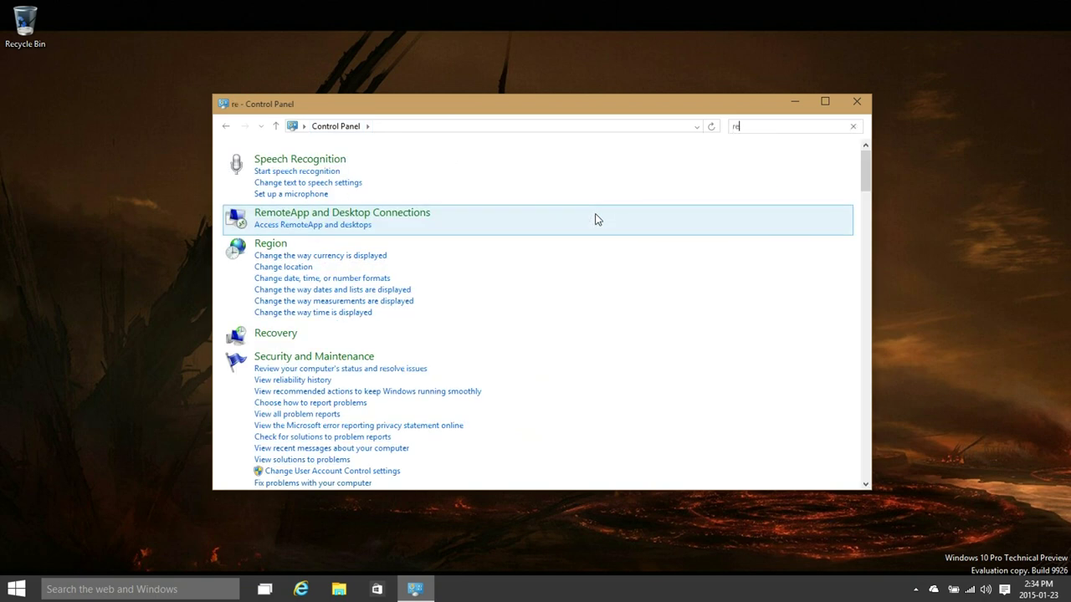
{"action": "type", "text": "g"}
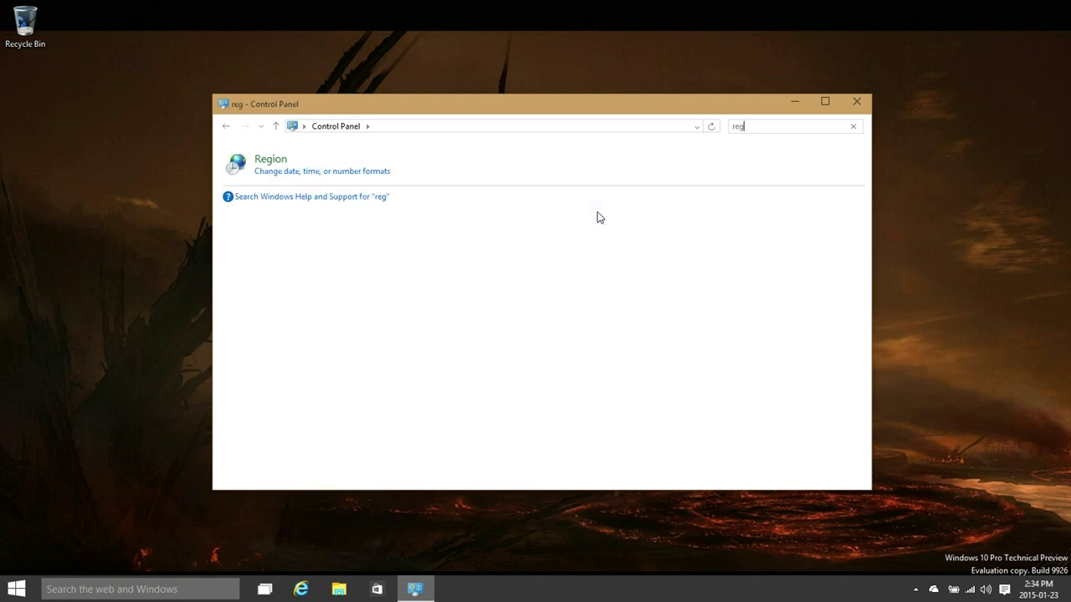
{"action": "left_click", "coordinate": [276, 159]}
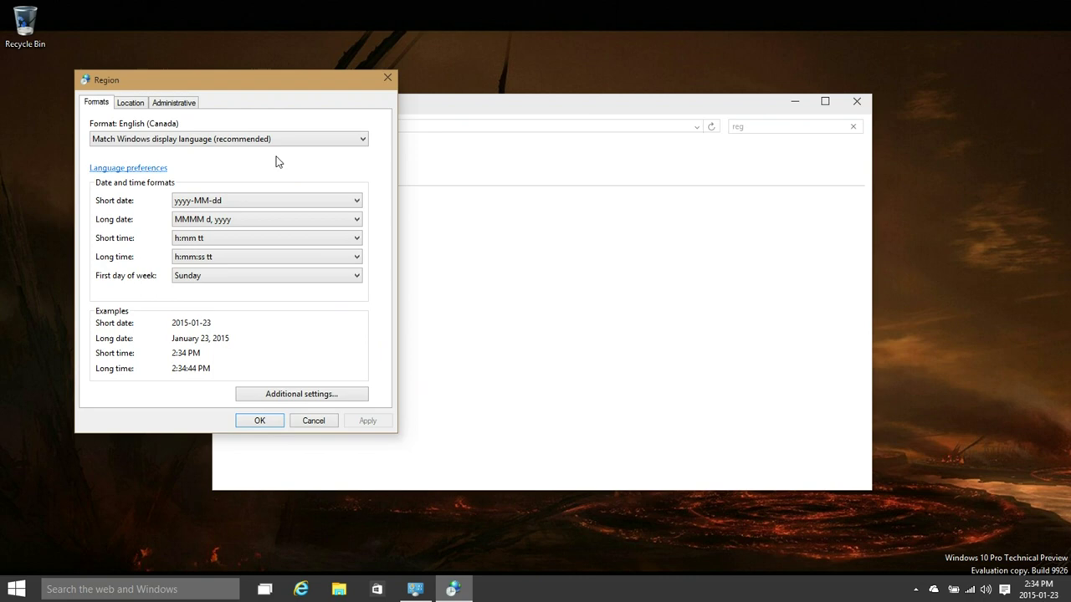
{"action": "left_click", "coordinate": [138, 111]}
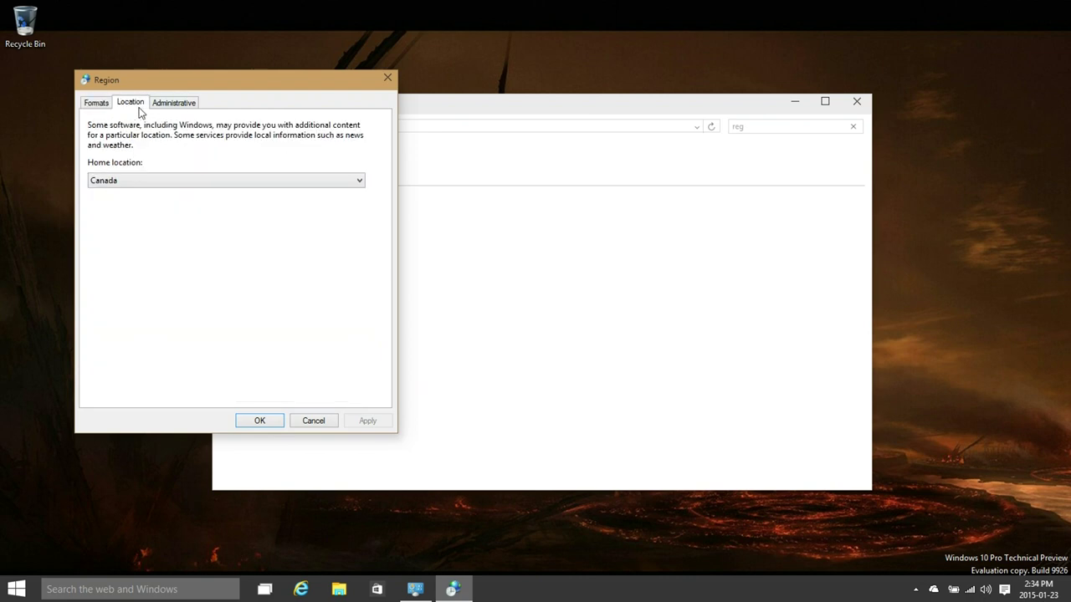
{"action": "left_click", "coordinate": [167, 184]}
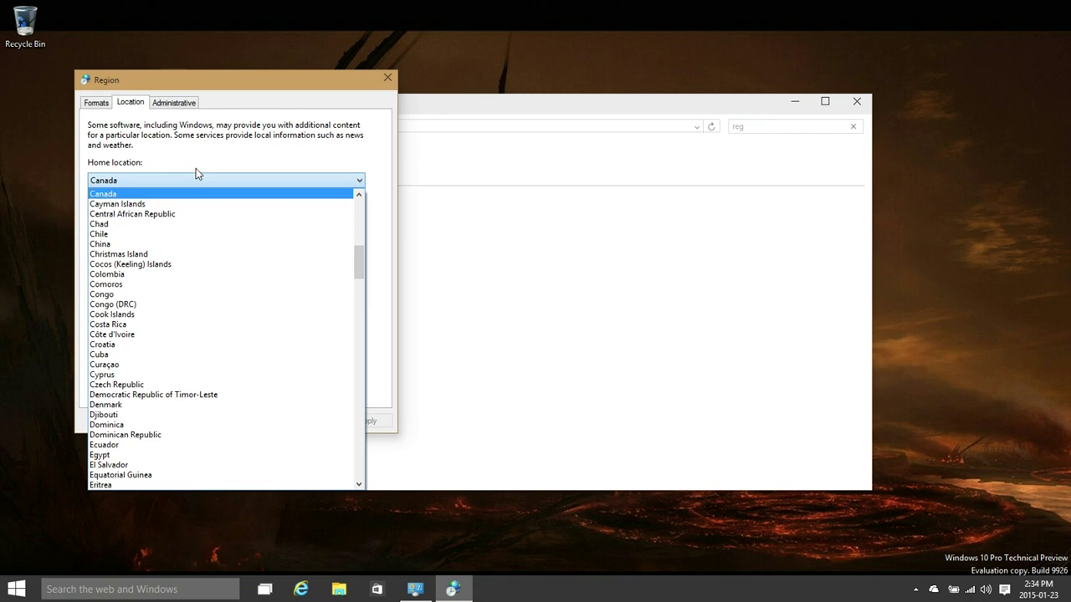
{"action": "key", "text": "u"}
{"action": "key", "text": "u"}
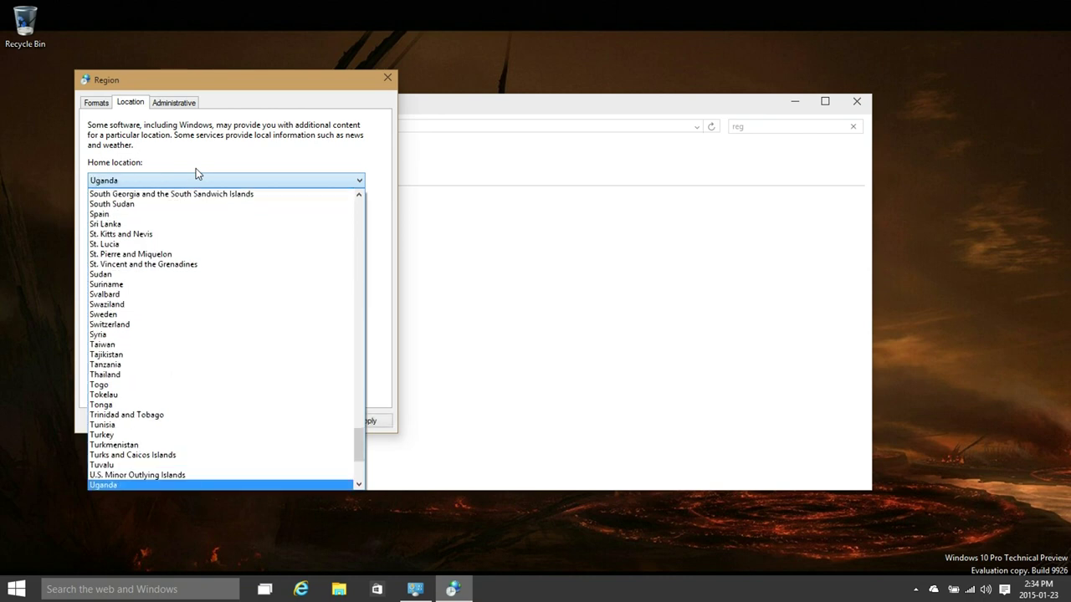
{"action": "key", "text": "u"}
{"action": "key", "text": "u"}
{"action": "key", "text": "u"}
{"action": "key", "text": "u"}
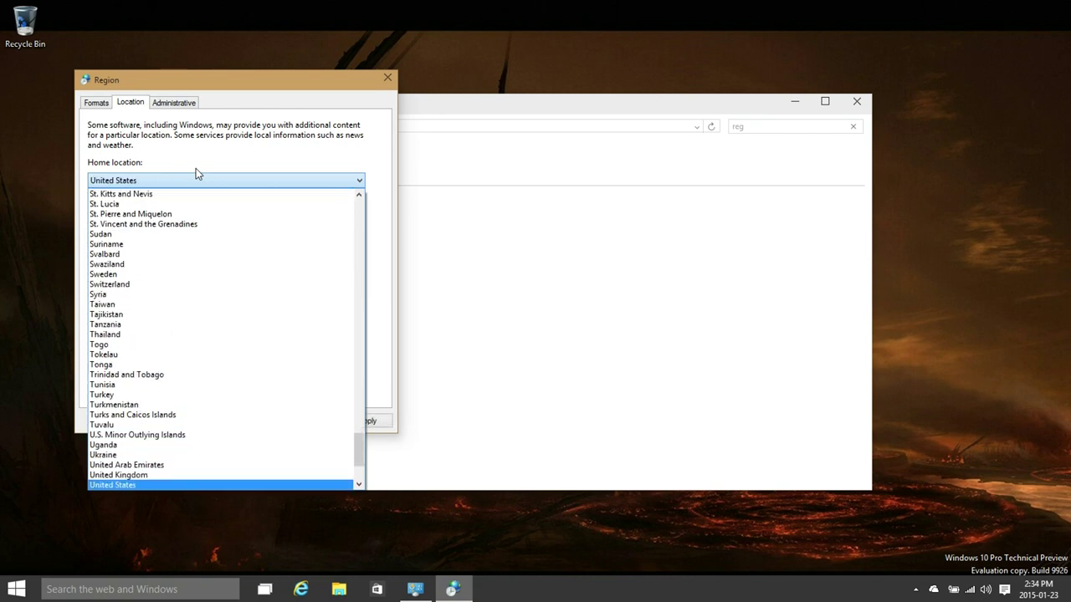
{"action": "key", "text": "Return"}
{"action": "left_click", "coordinate": [174, 104]}
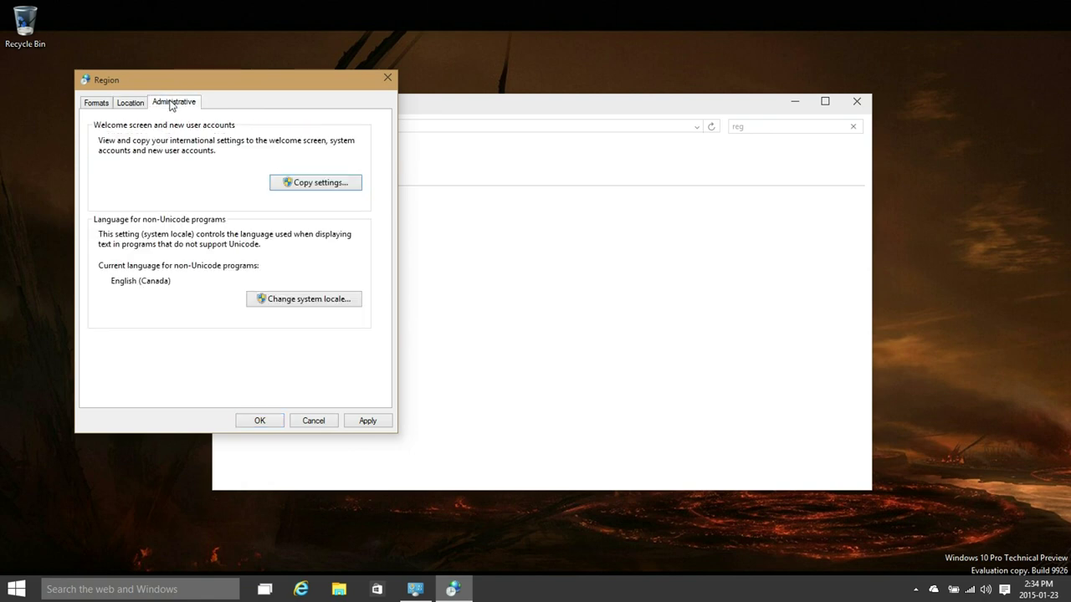
Apply the pending home-location change and open the Change system locale dialog.
{"action": "left_click", "coordinate": [275, 303]}
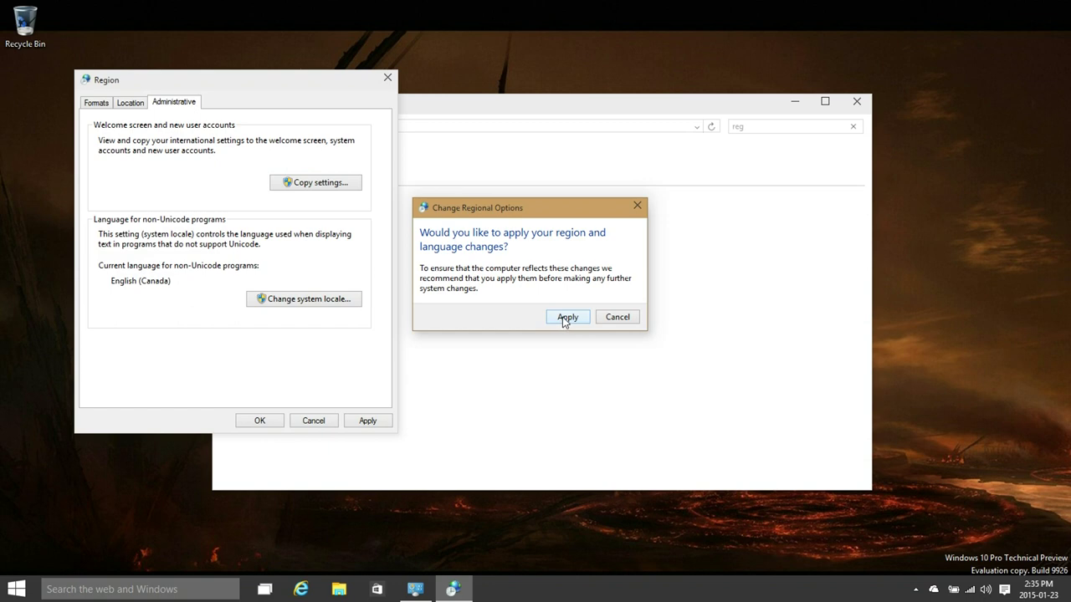
{"action": "left_click", "coordinate": [565, 321]}
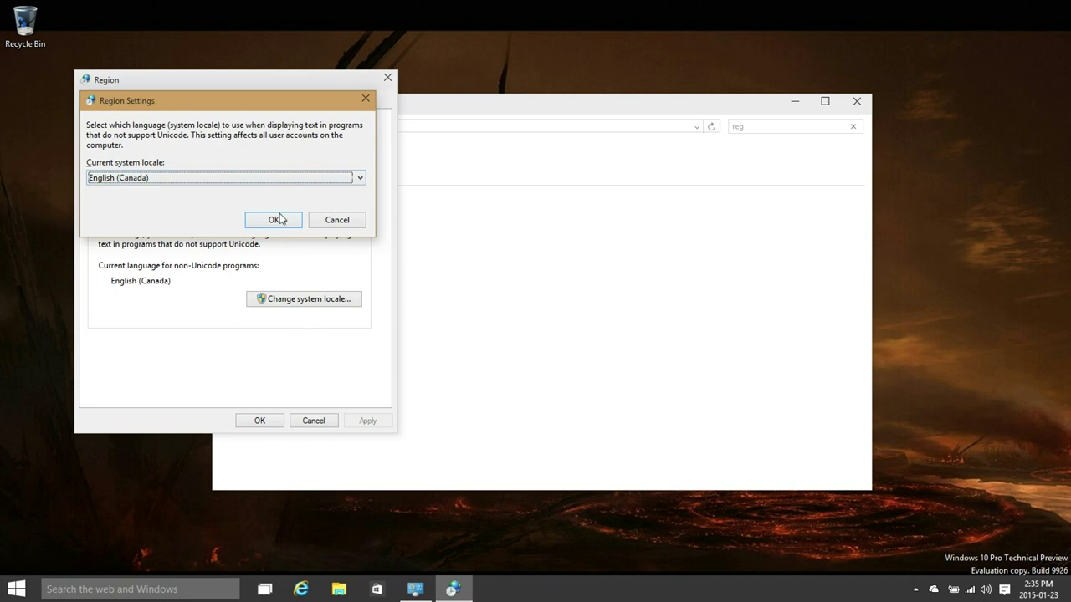
Switch the current system locale from English (Canada) to English (United States) and confirm.
{"action": "left_click", "coordinate": [235, 179]}
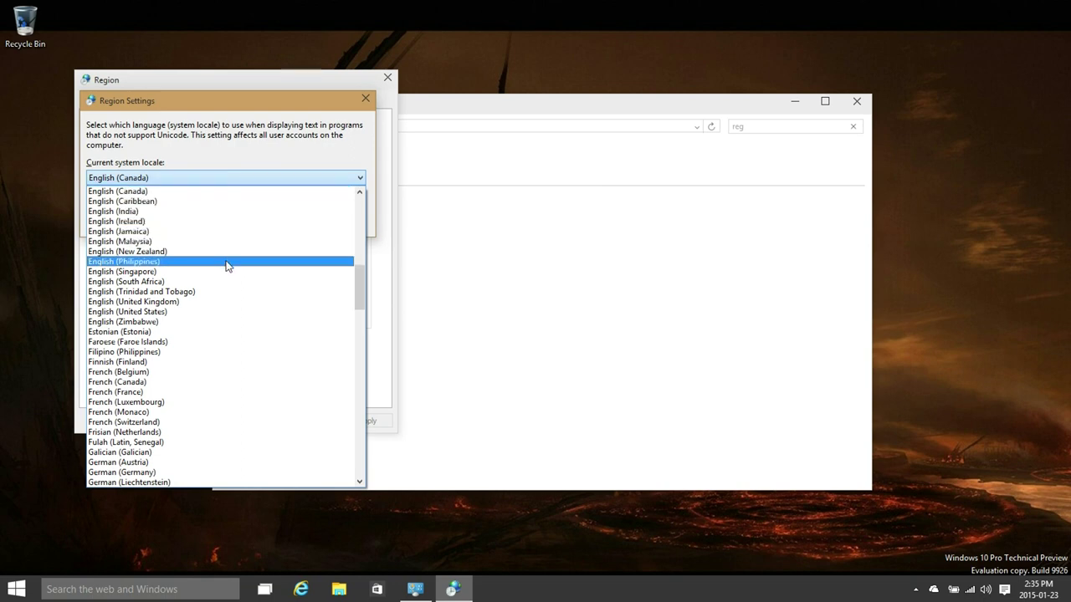
{"action": "left_click", "coordinate": [216, 312]}
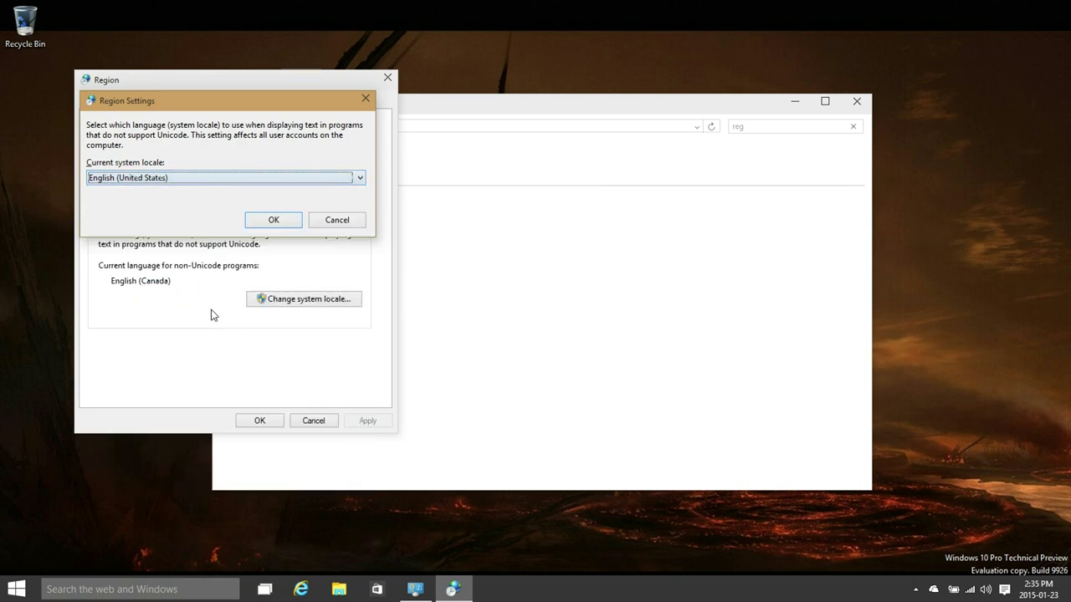
{"action": "left_click", "coordinate": [266, 219]}
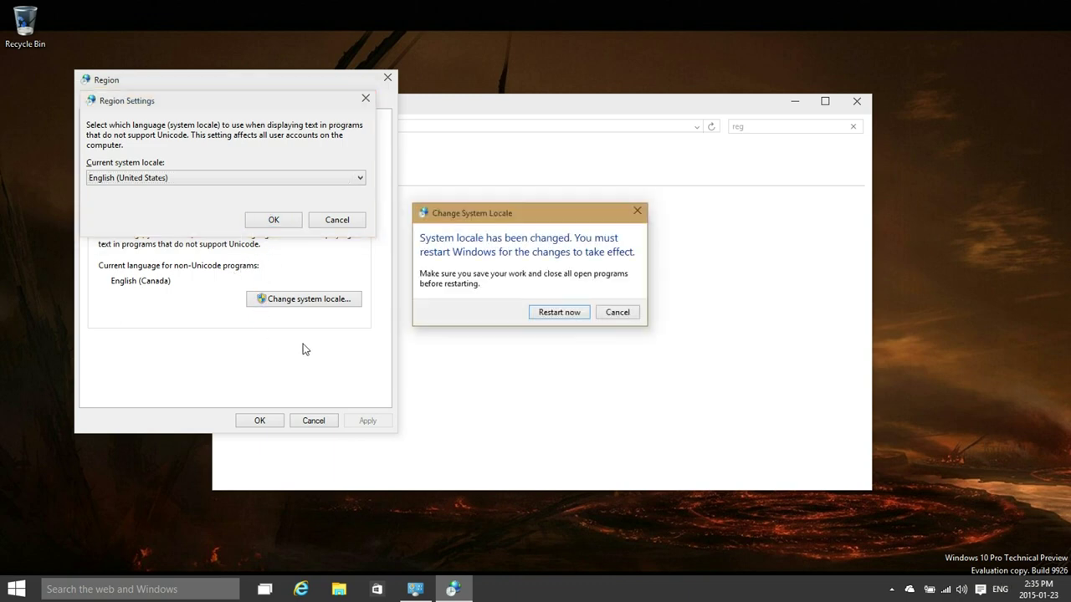
Restart Windows, then view Cortana Settings from the search panel's menu and close it.
{"action": "left_click", "coordinate": [558, 314]}
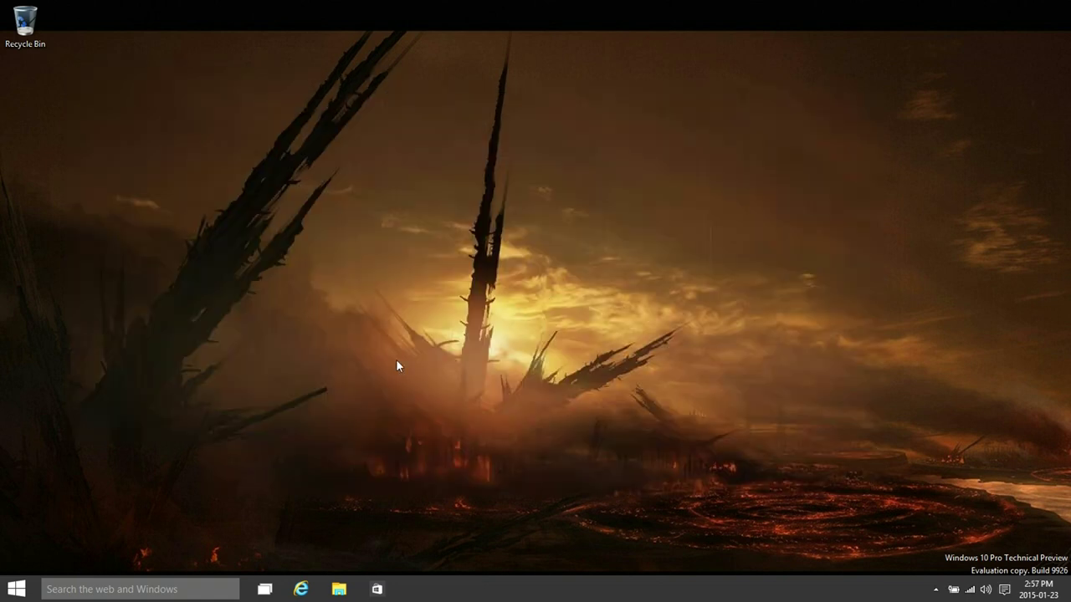
{"action": "left_click", "coordinate": [93, 586]}
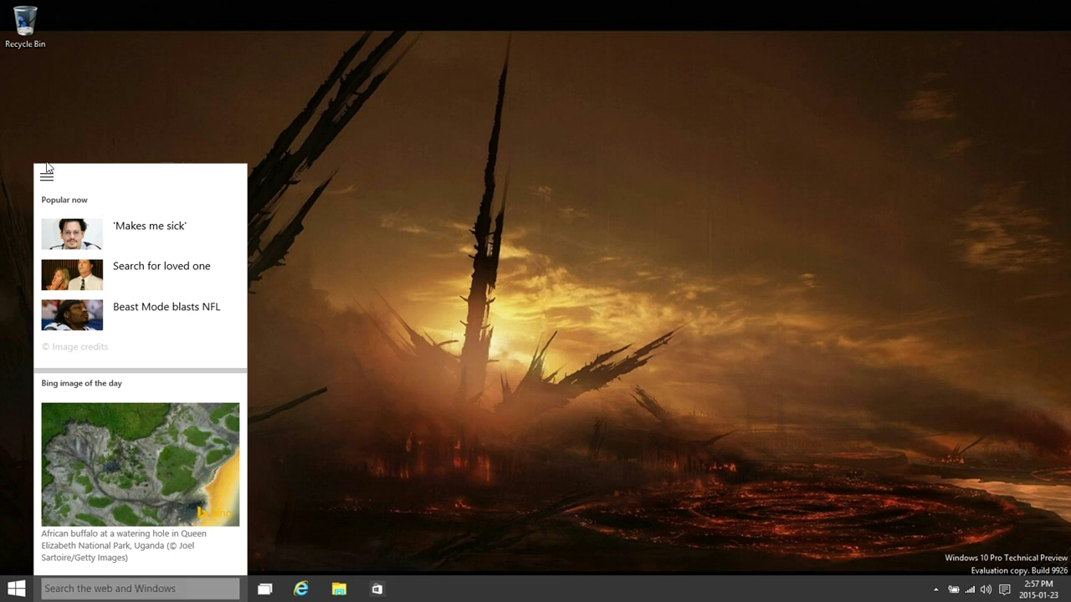
{"action": "left_click", "coordinate": [47, 177]}
{"action": "left_click", "coordinate": [85, 209]}
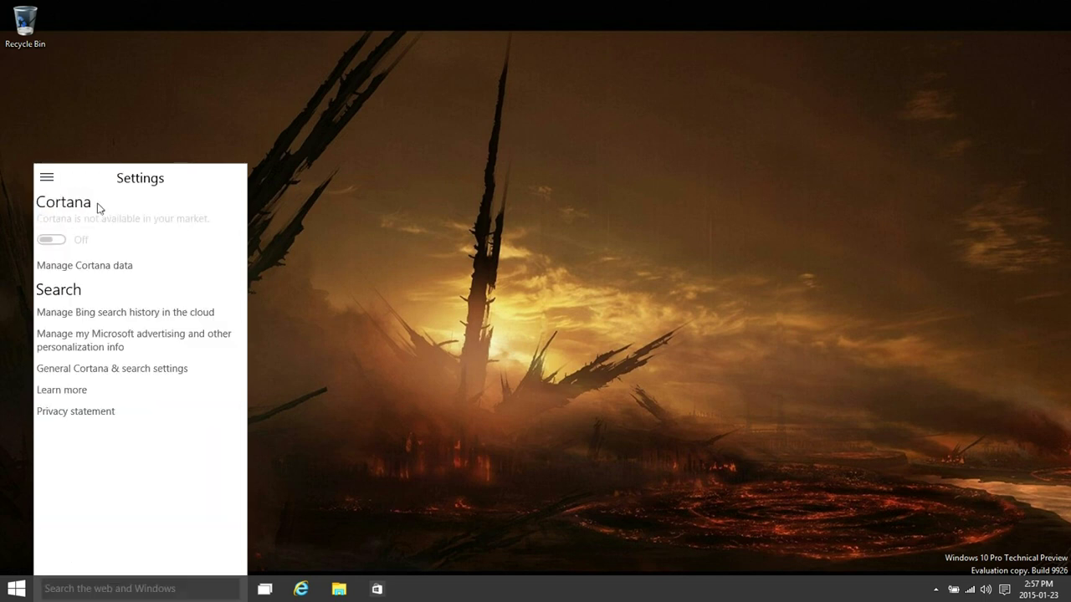
{"action": "left_click", "coordinate": [375, 360]}
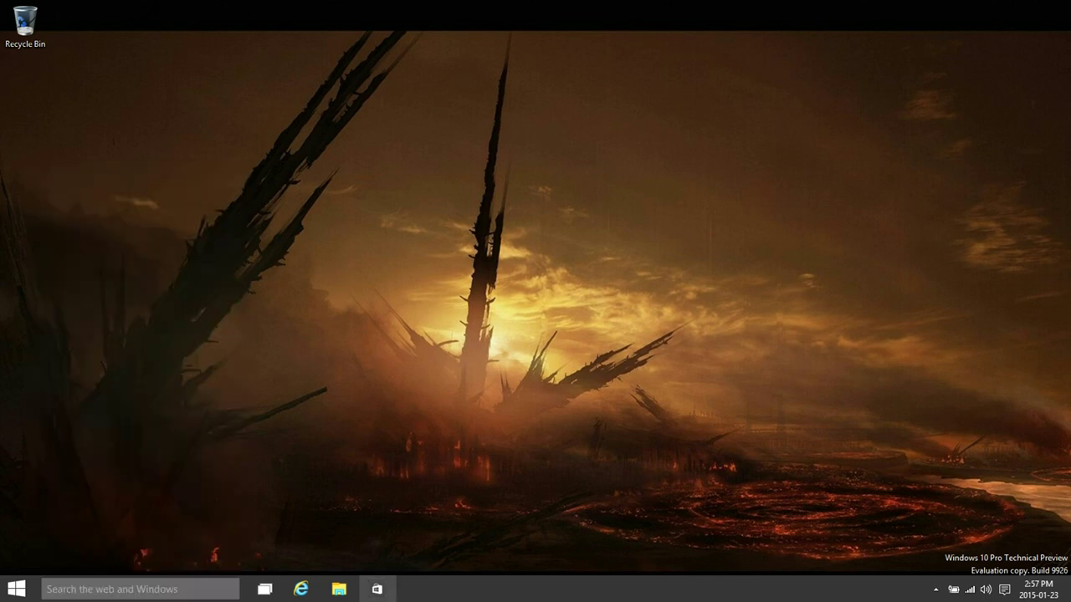
Reopen the System page via File Explorer's This PC and return to Control Panel home.
{"action": "left_click", "coordinate": [339, 589]}
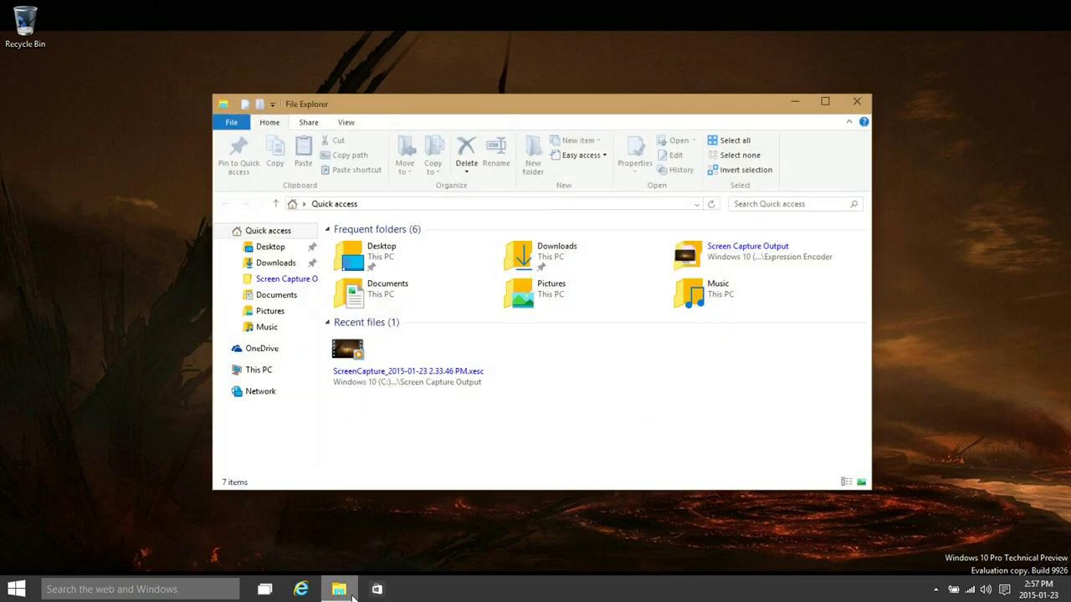
{"action": "left_click", "coordinate": [272, 370]}
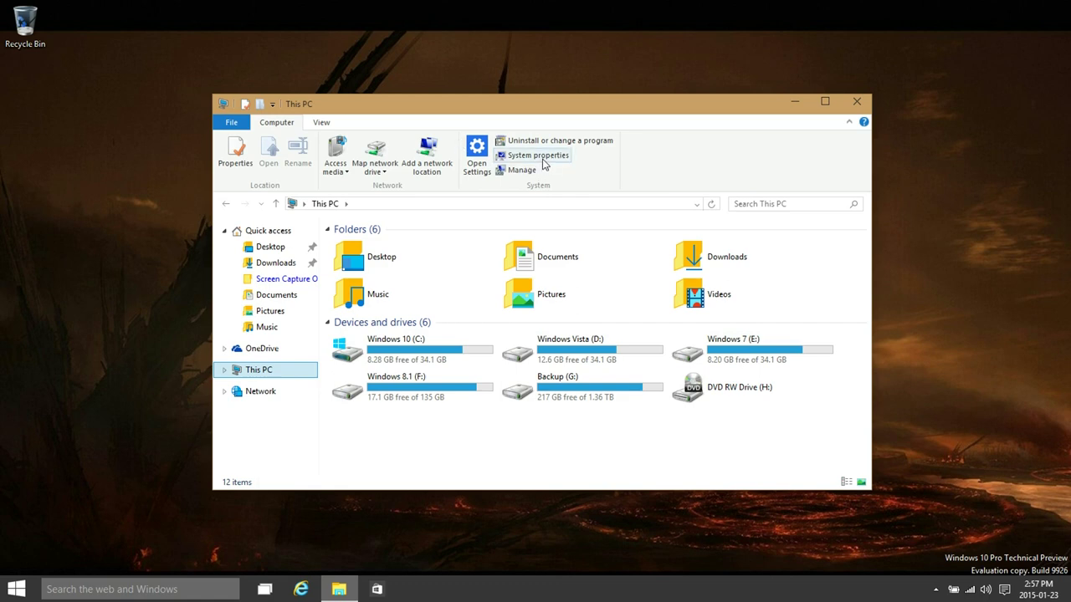
{"action": "left_click", "coordinate": [540, 155]}
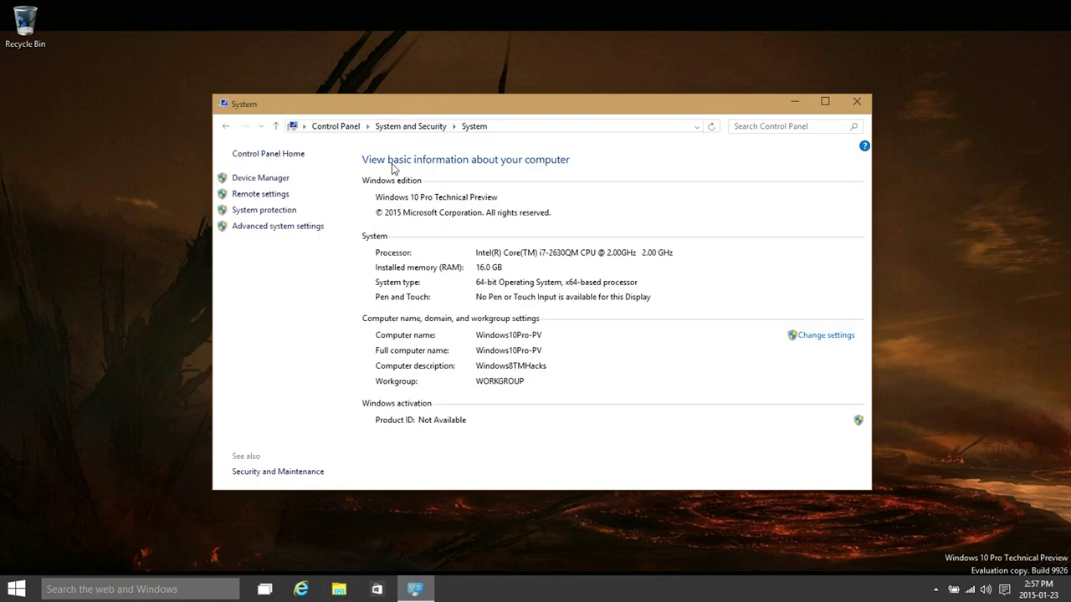
{"action": "left_click", "coordinate": [338, 126]}
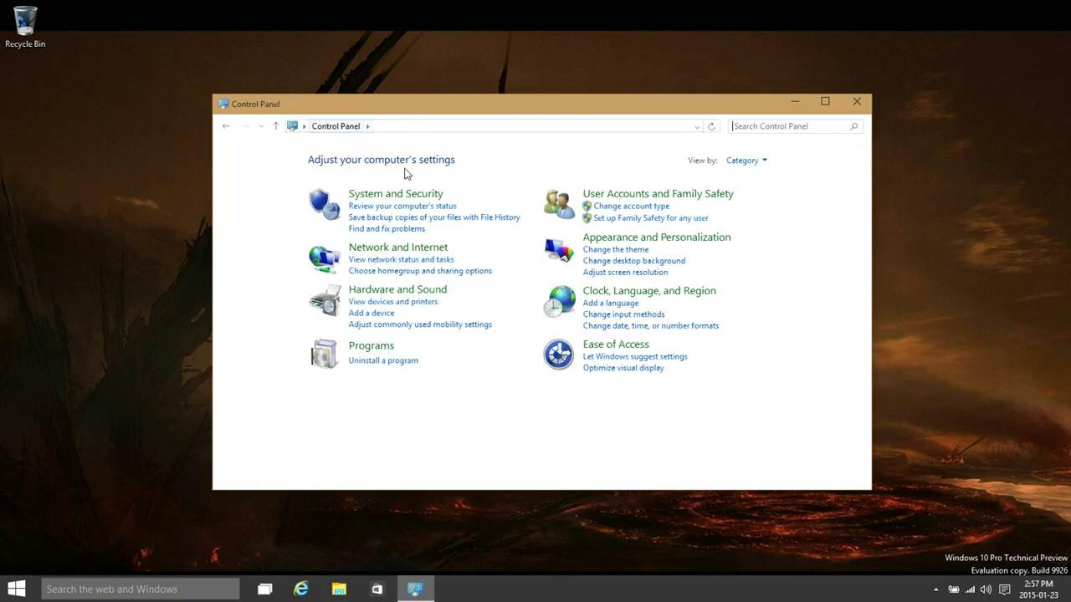
Search Control Panel for 'key' and open Language > Change input methods.
{"action": "left_click", "coordinate": [742, 129]}
{"action": "type", "text": "key"}
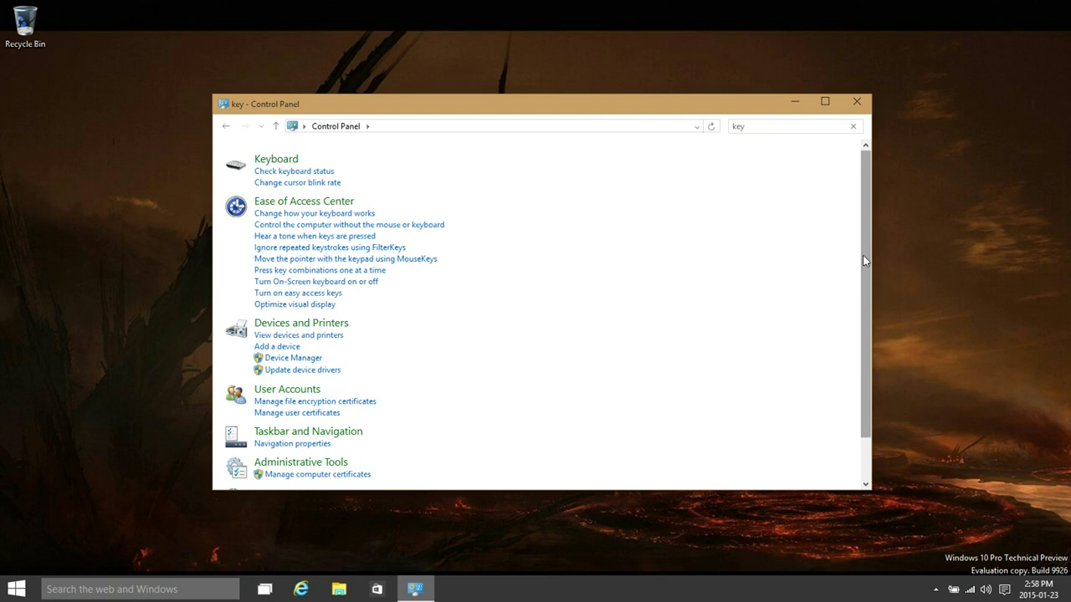
{"action": "left_click_drag", "start_coordinate": [864, 260], "coordinate": [866, 297]}
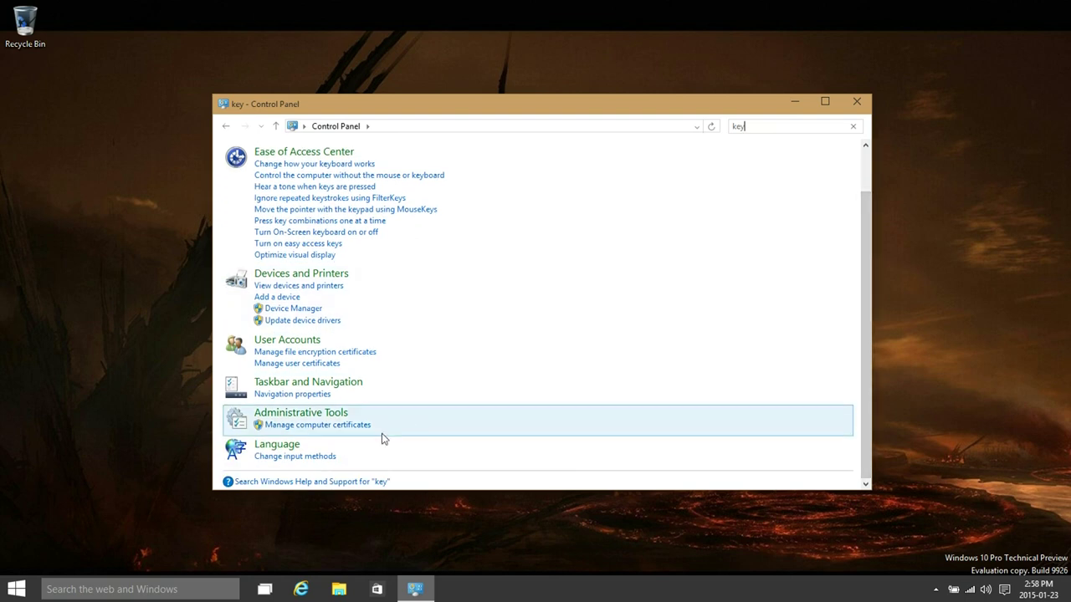
{"action": "left_click", "coordinate": [297, 457]}
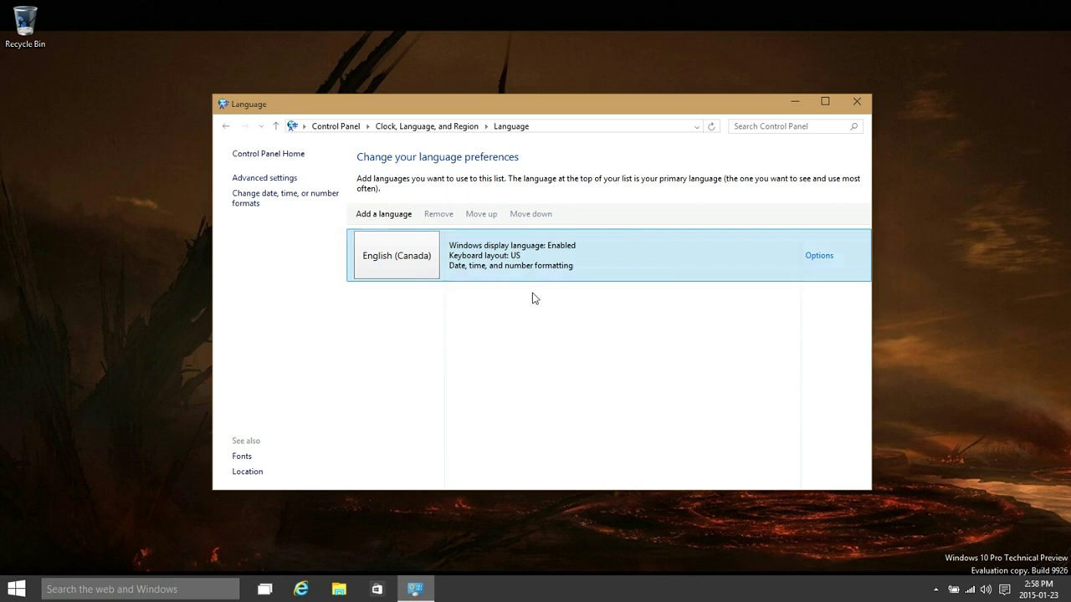
Add English (United States) to the language list, then move down and remove English (Canada).
{"action": "left_click", "coordinate": [377, 215]}
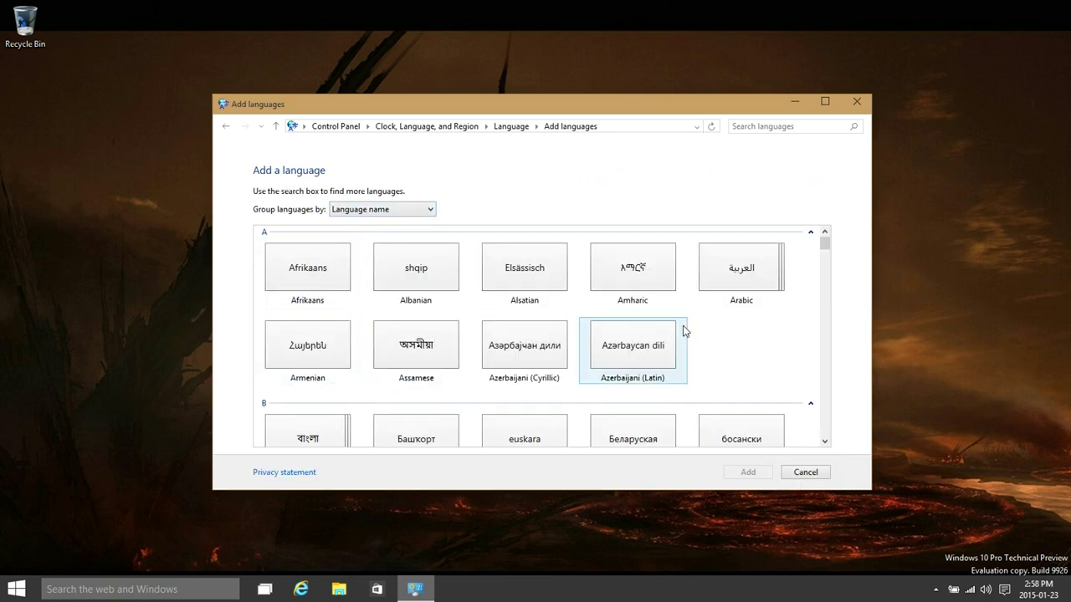
{"action": "left_click", "coordinate": [824, 444]}
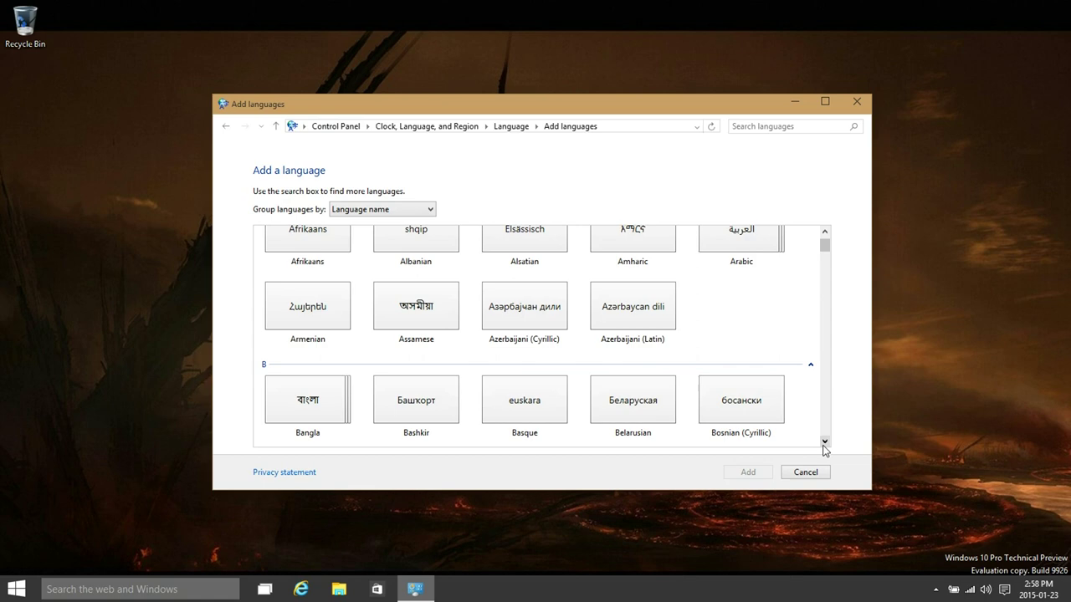
{"action": "left_click", "coordinate": [824, 442]}
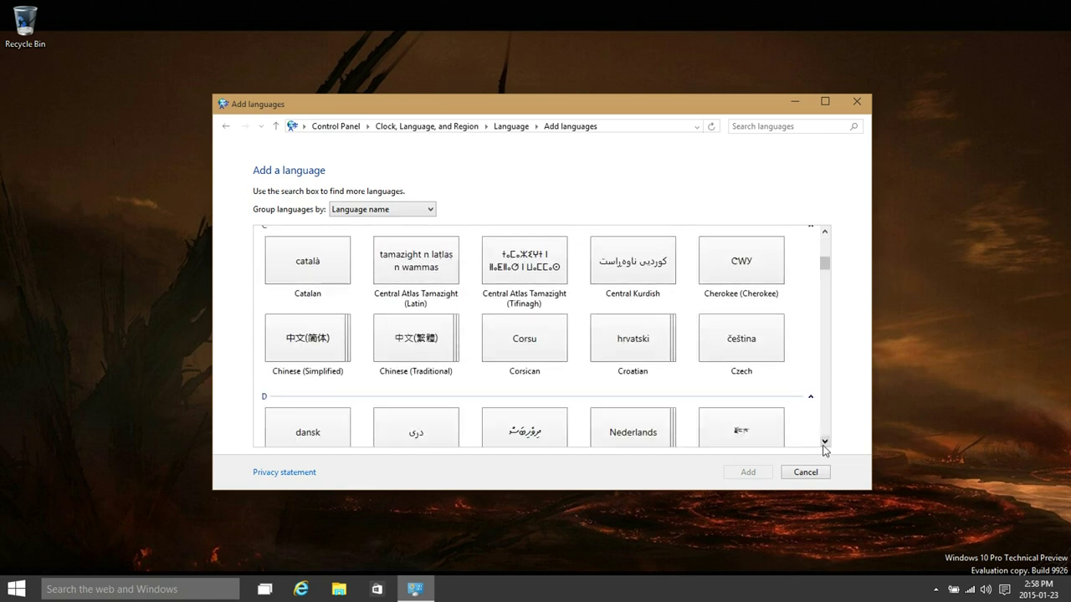
{"action": "left_click", "coordinate": [824, 441]}
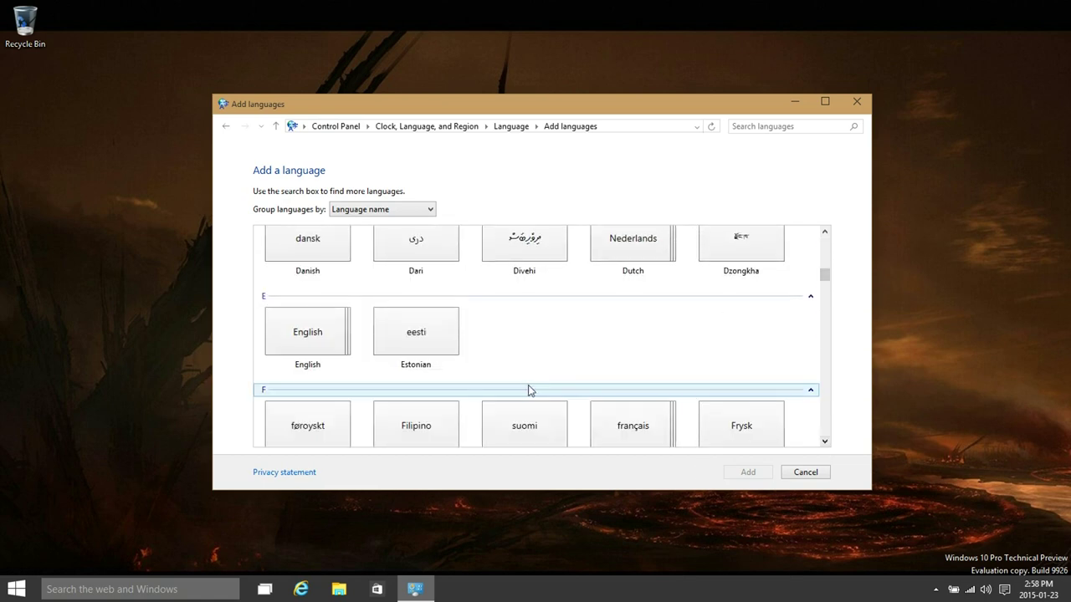
{"action": "left_click", "coordinate": [317, 339]}
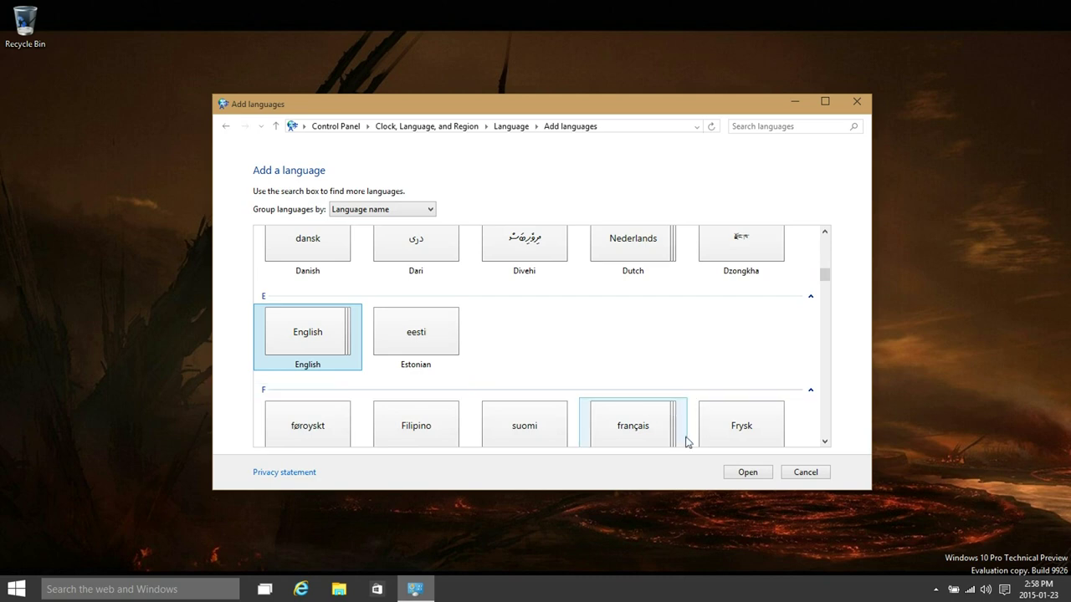
{"action": "left_click", "coordinate": [753, 474]}
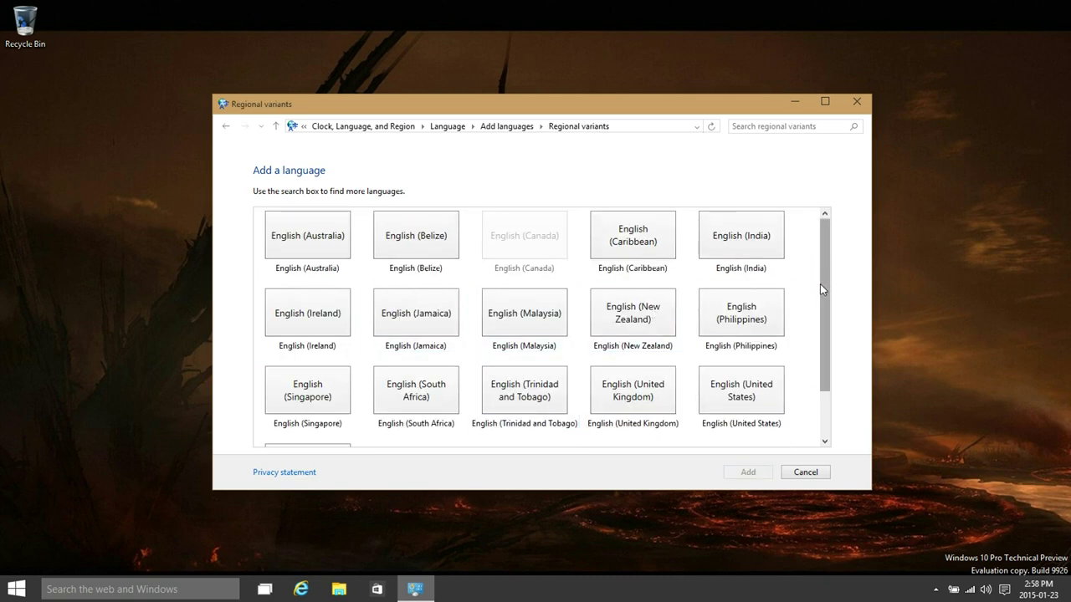
{"action": "left_click_drag", "start_coordinate": [824, 284], "coordinate": [825, 306]}
{"action": "left_click", "coordinate": [747, 373]}
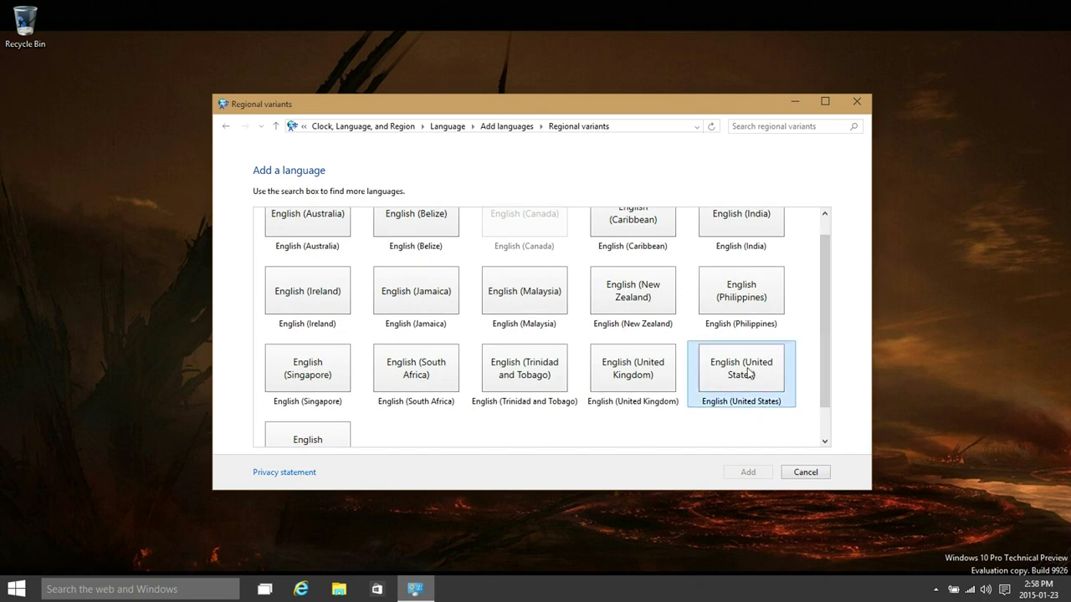
{"action": "left_click", "coordinate": [747, 473]}
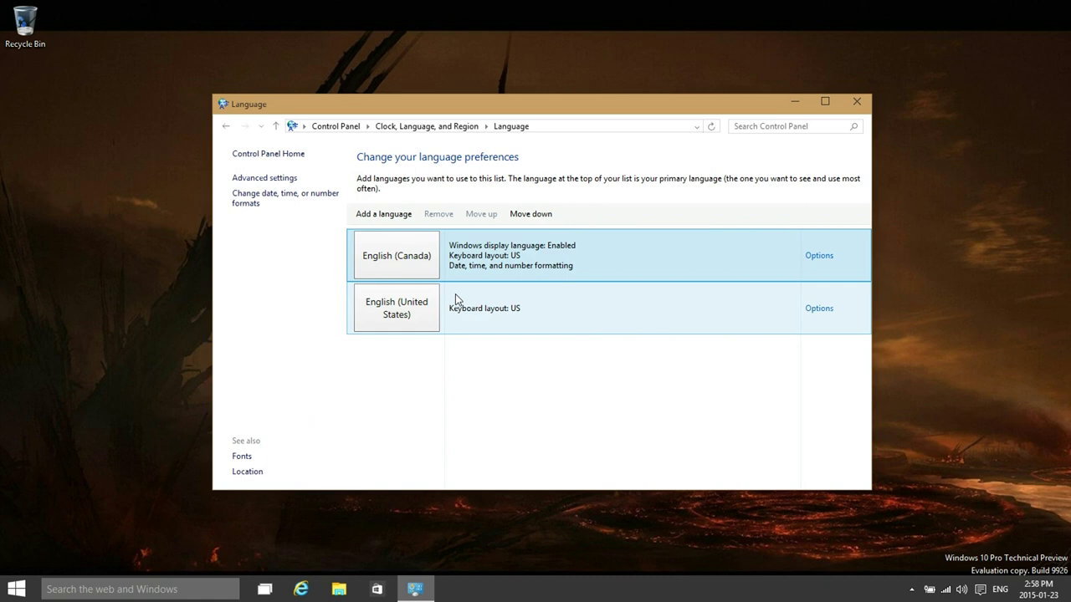
{"action": "left_click", "coordinate": [531, 216]}
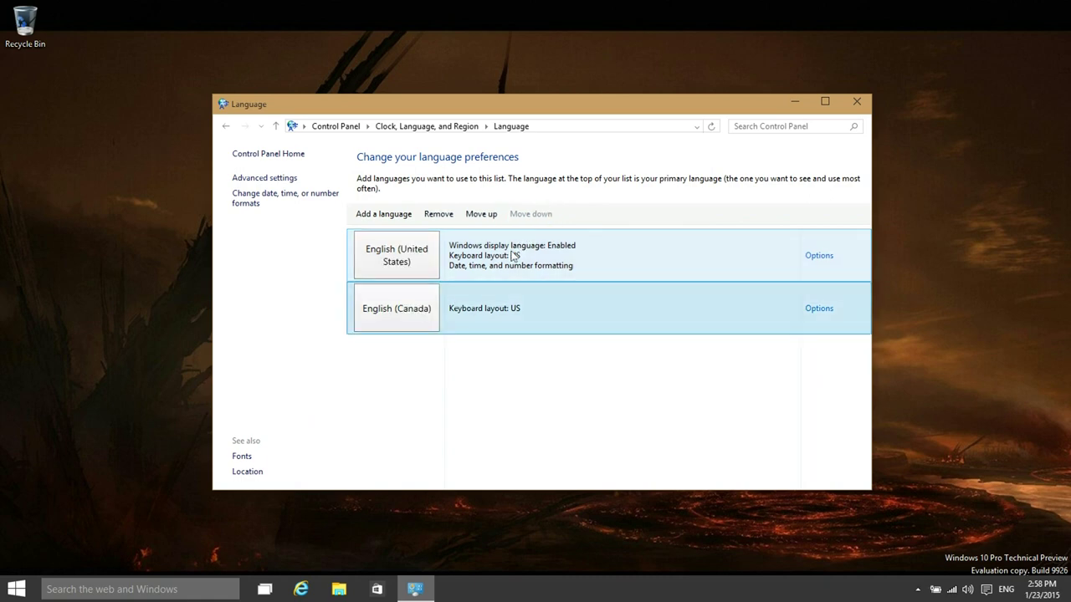
{"action": "left_click", "coordinate": [445, 220]}
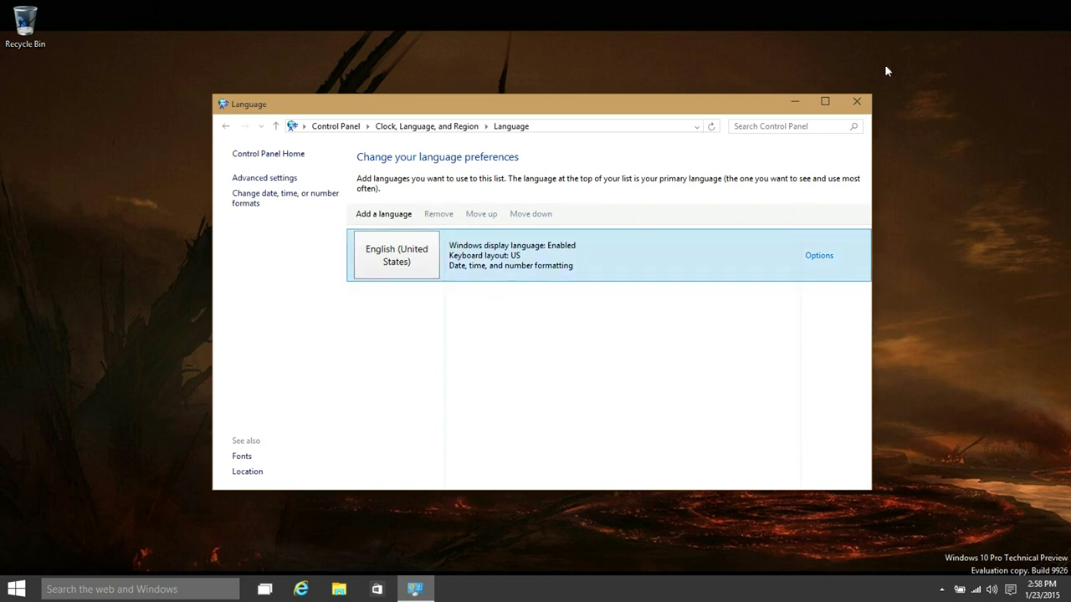
Close the language window and switch Cortana on in its Settings.
{"action": "left_click", "coordinate": [857, 101]}
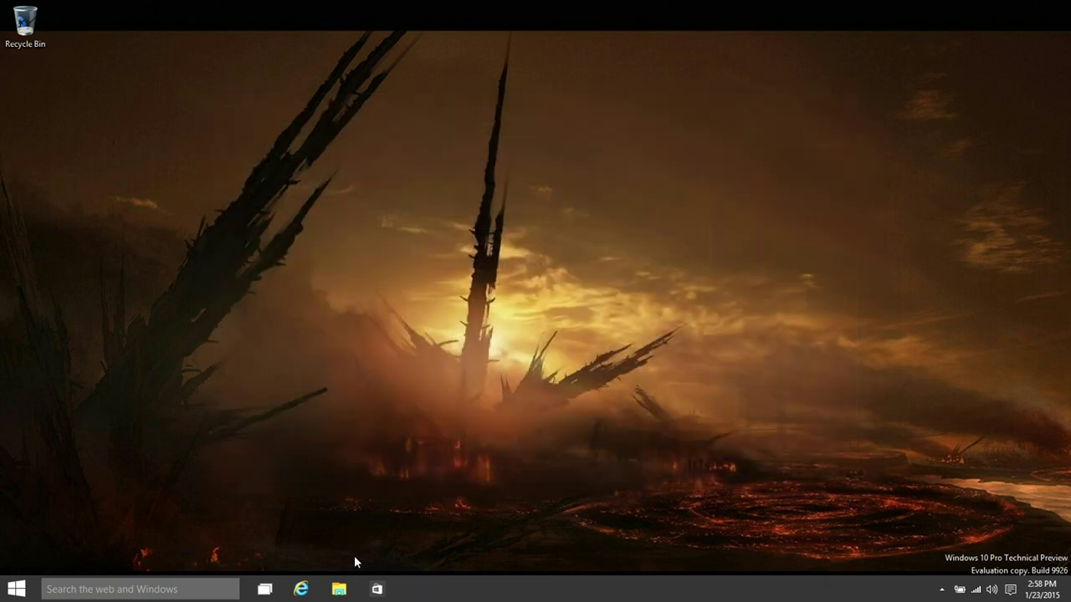
{"action": "left_click", "coordinate": [161, 591]}
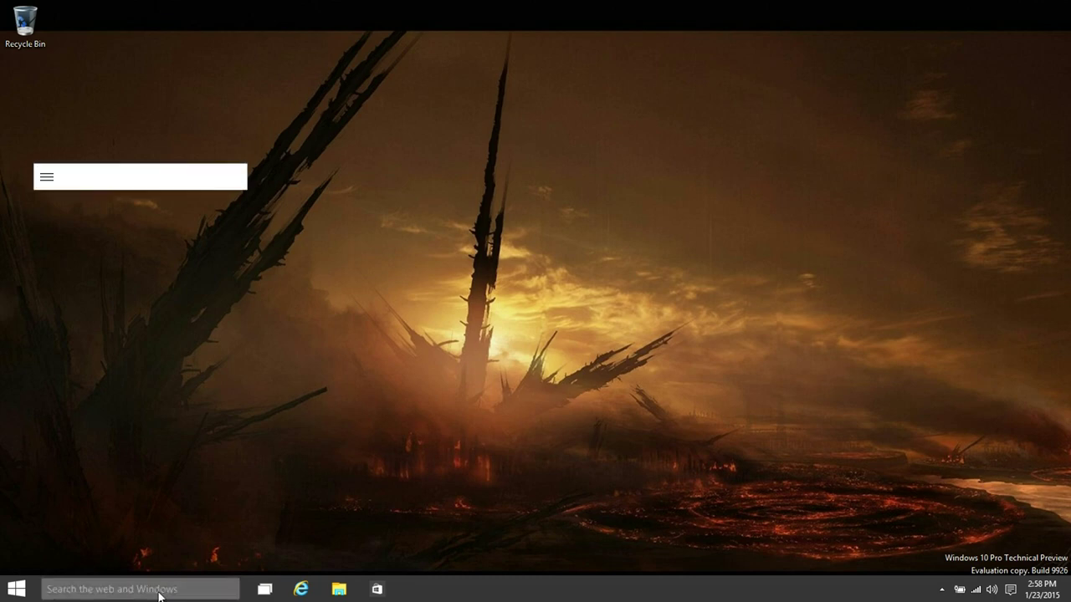
{"action": "left_click", "coordinate": [48, 174]}
{"action": "left_click", "coordinate": [72, 209]}
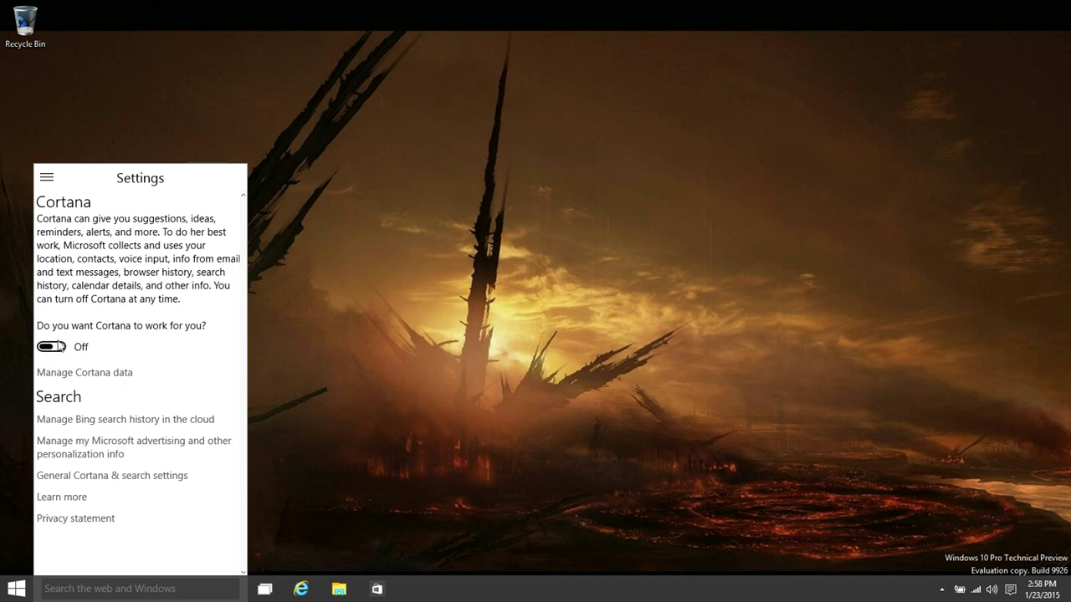
{"action": "left_click", "coordinate": [52, 347]}
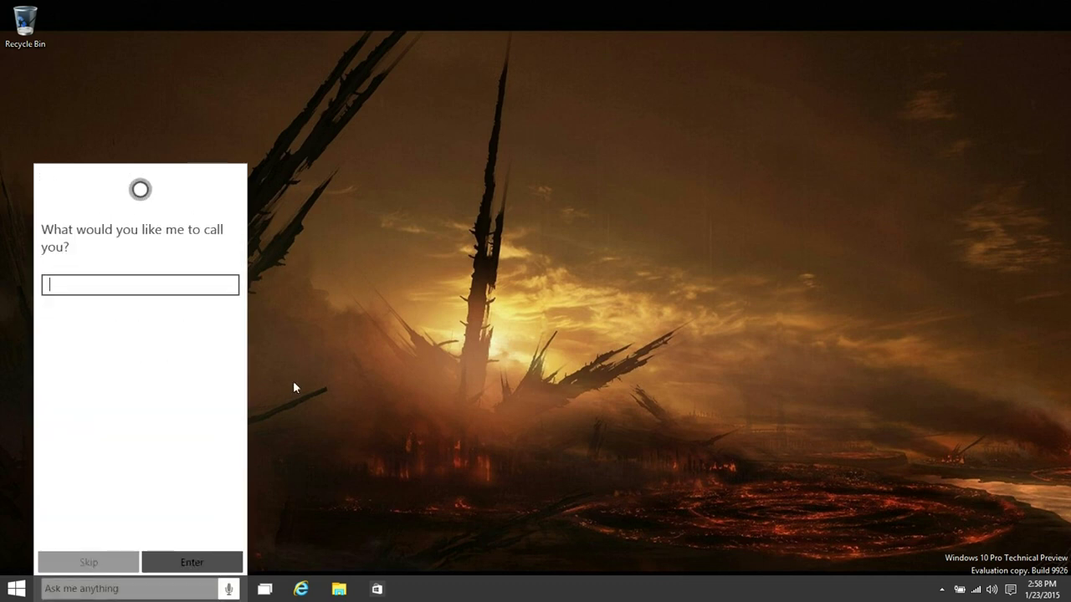
Give Cortana the name Brandon, confirm the pronunciation, and finish setup.
{"action": "type", "text": "Brandon"}
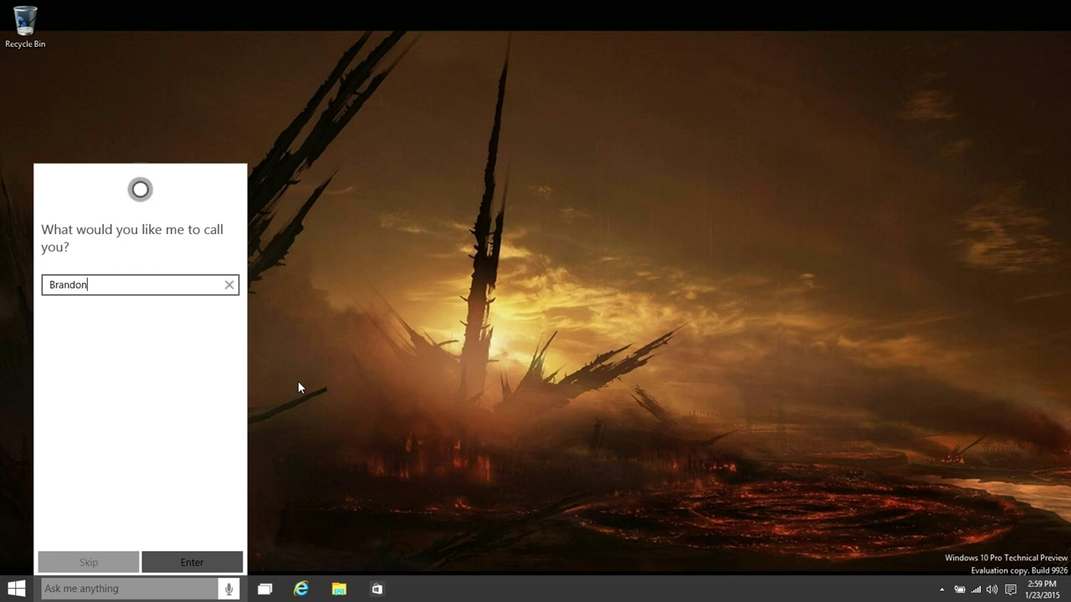
{"action": "left_click", "coordinate": [183, 561]}
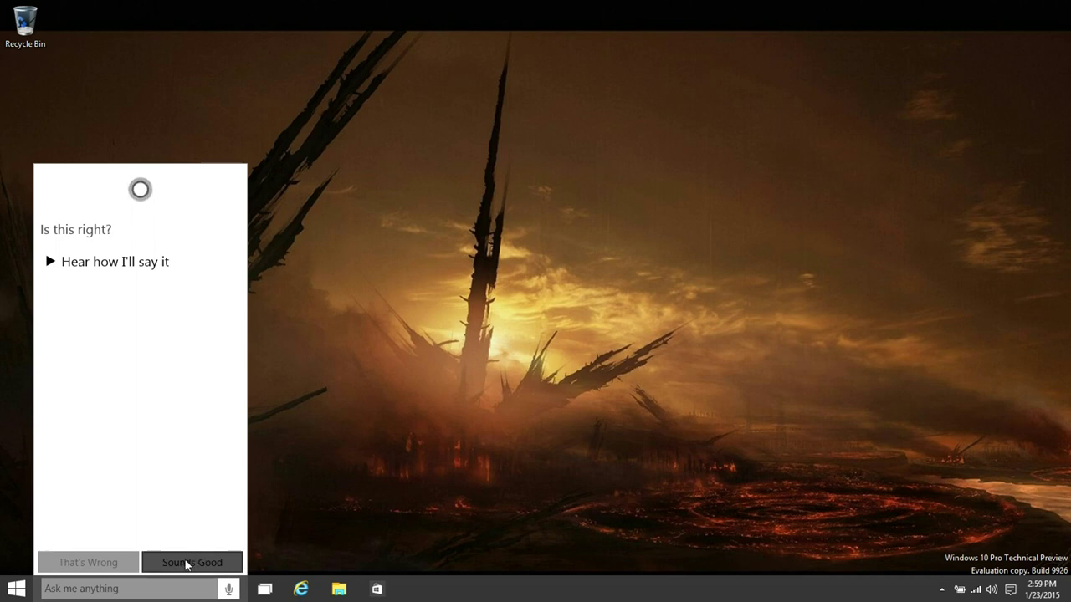
{"action": "left_click", "coordinate": [185, 564]}
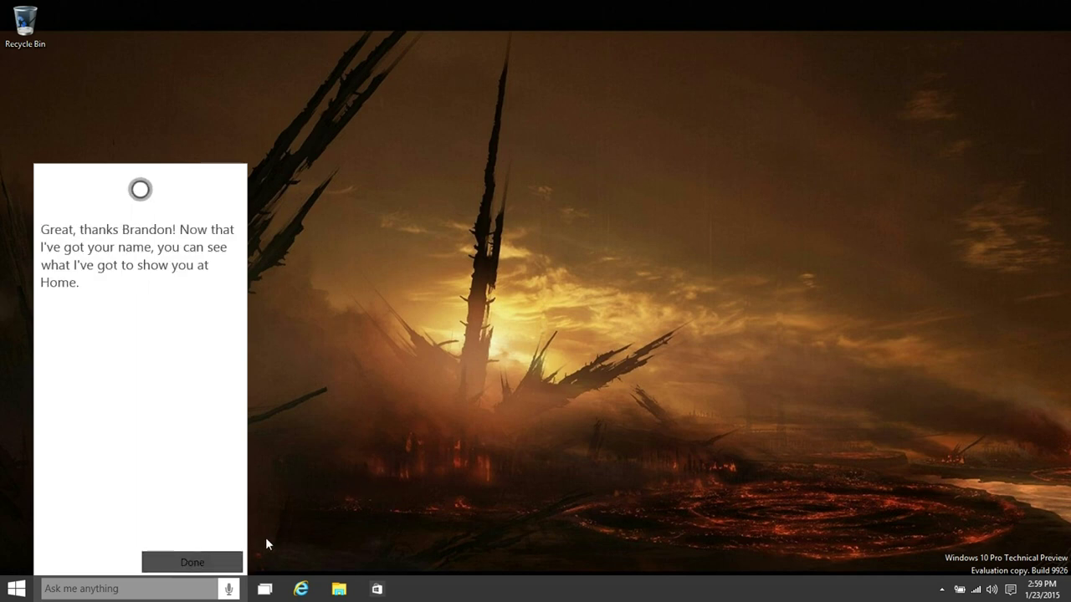
{"action": "left_click", "coordinate": [218, 562]}
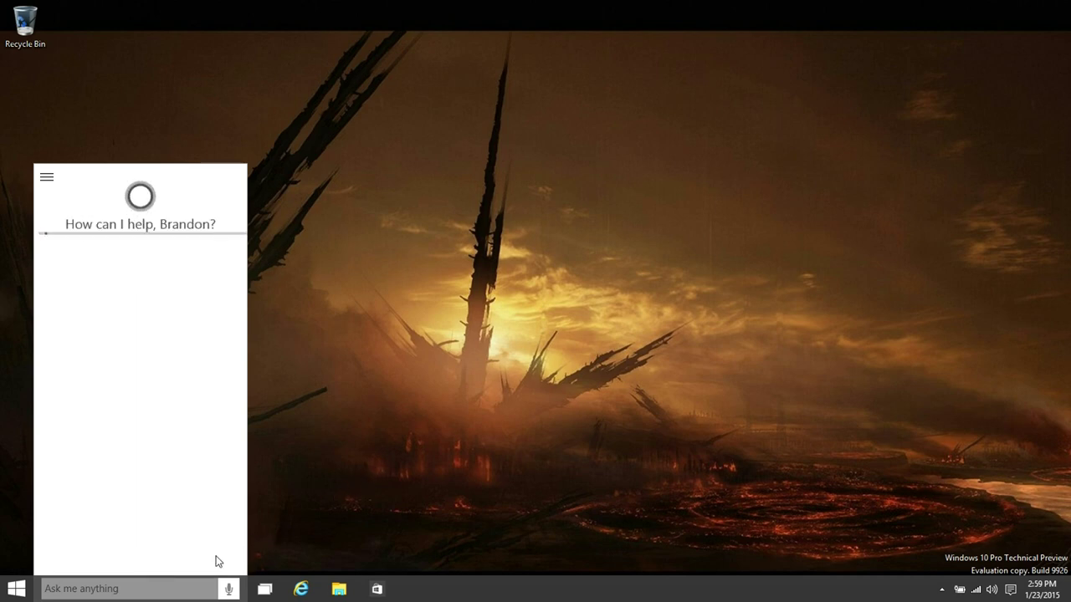
Check in Cortana's Settings that the Hey Cortana voice response is on.
{"action": "left_click", "coordinate": [47, 178]}
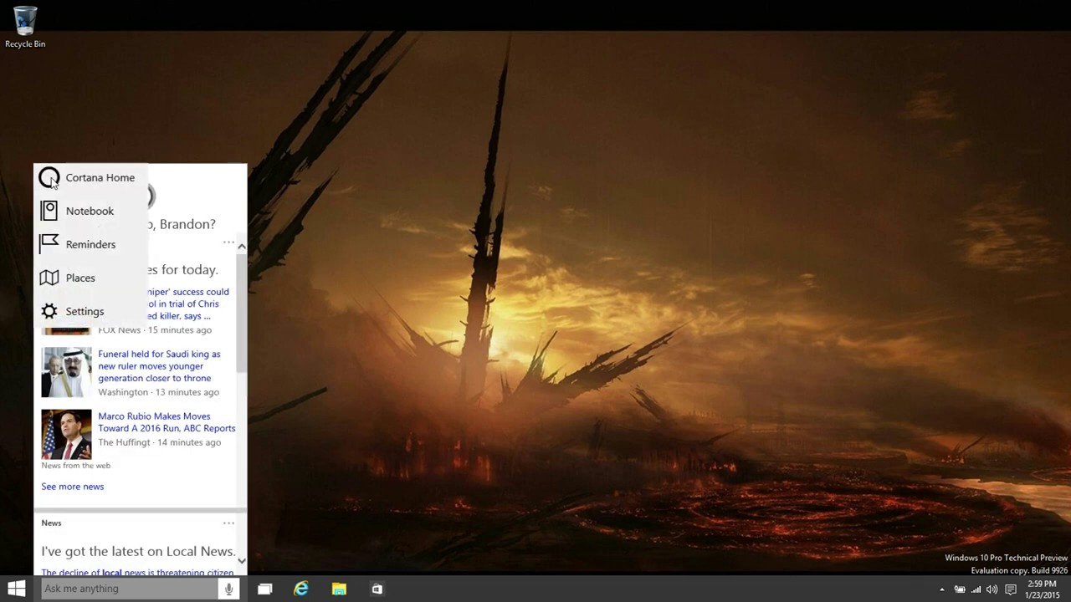
{"action": "left_click", "coordinate": [87, 308]}
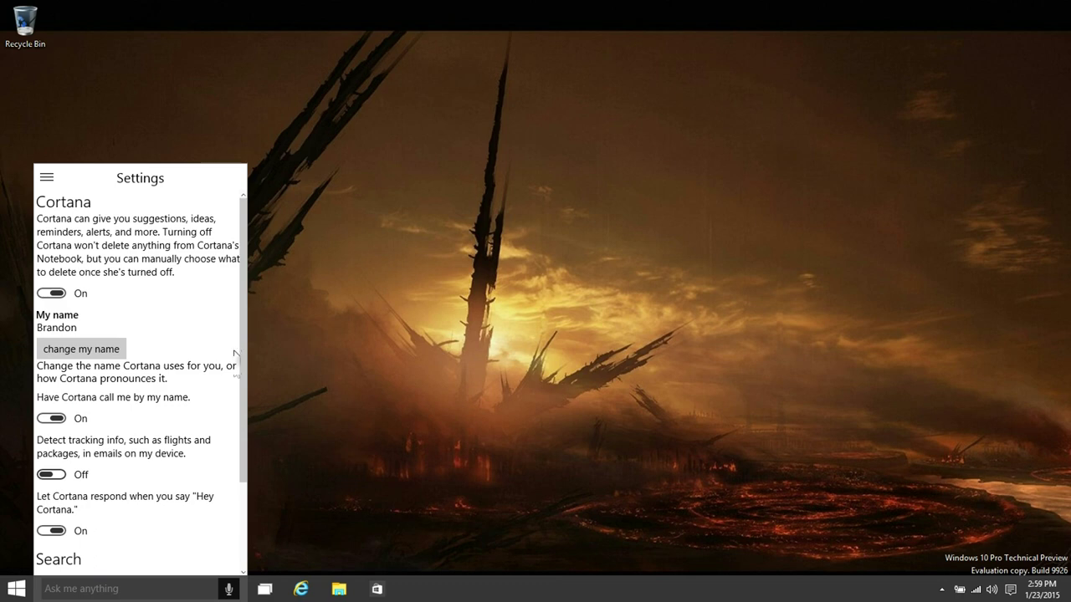
{"action": "scroll", "coordinate": [241, 376], "scroll_direction": "down", "scroll_amount": 2}
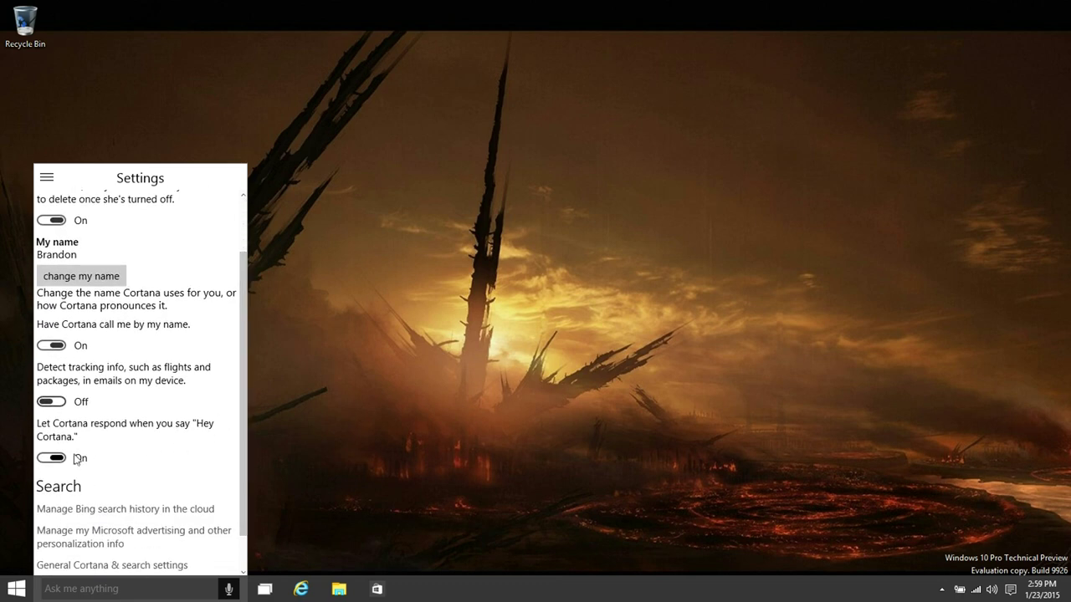